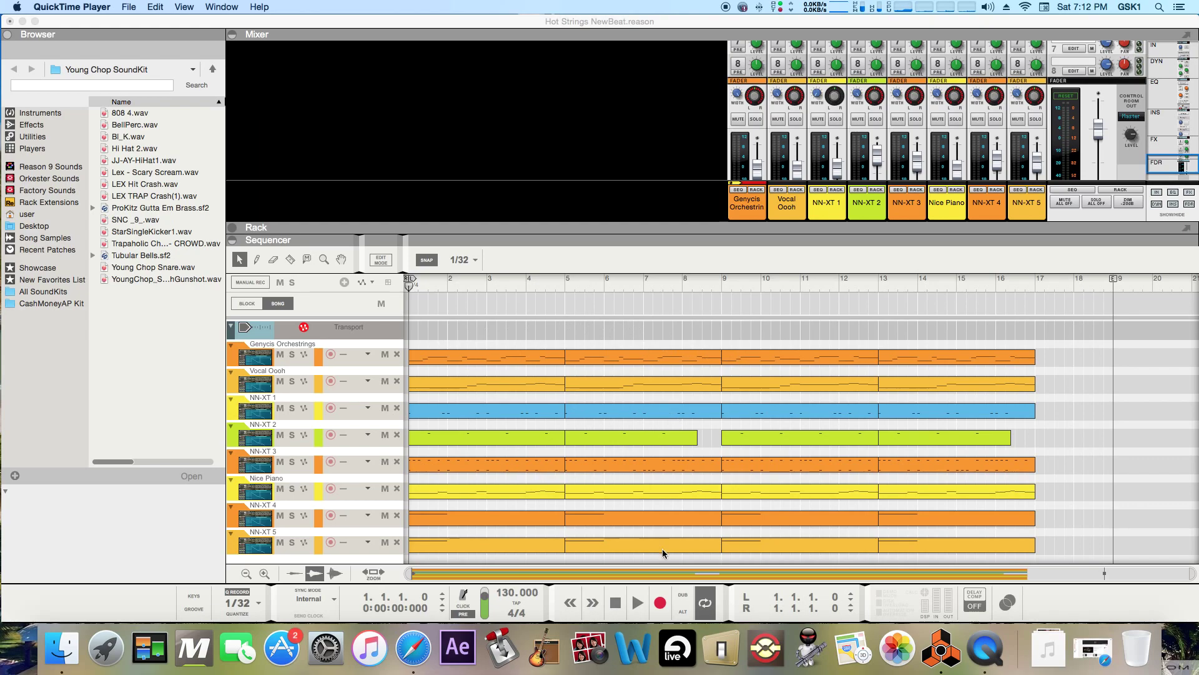
Bring the Hot Strings NewBeat song window to the front and open the File menu.
left_click(1193, 577)
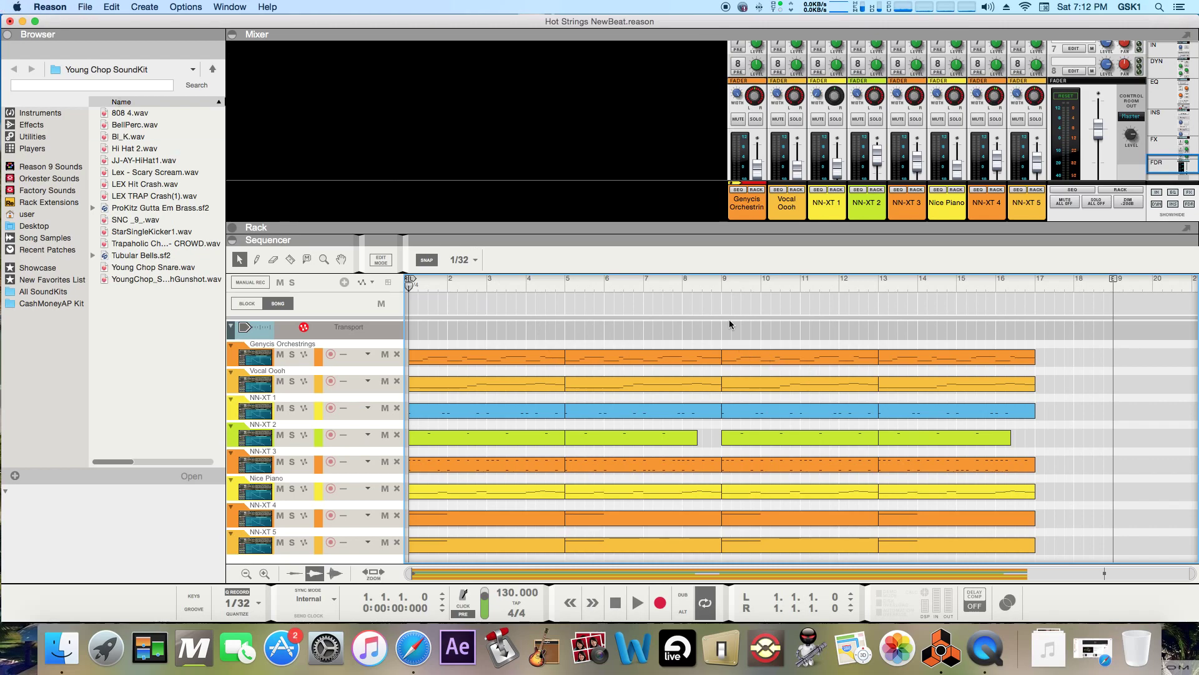
left_click(667, 229)
left_click(85, 7)
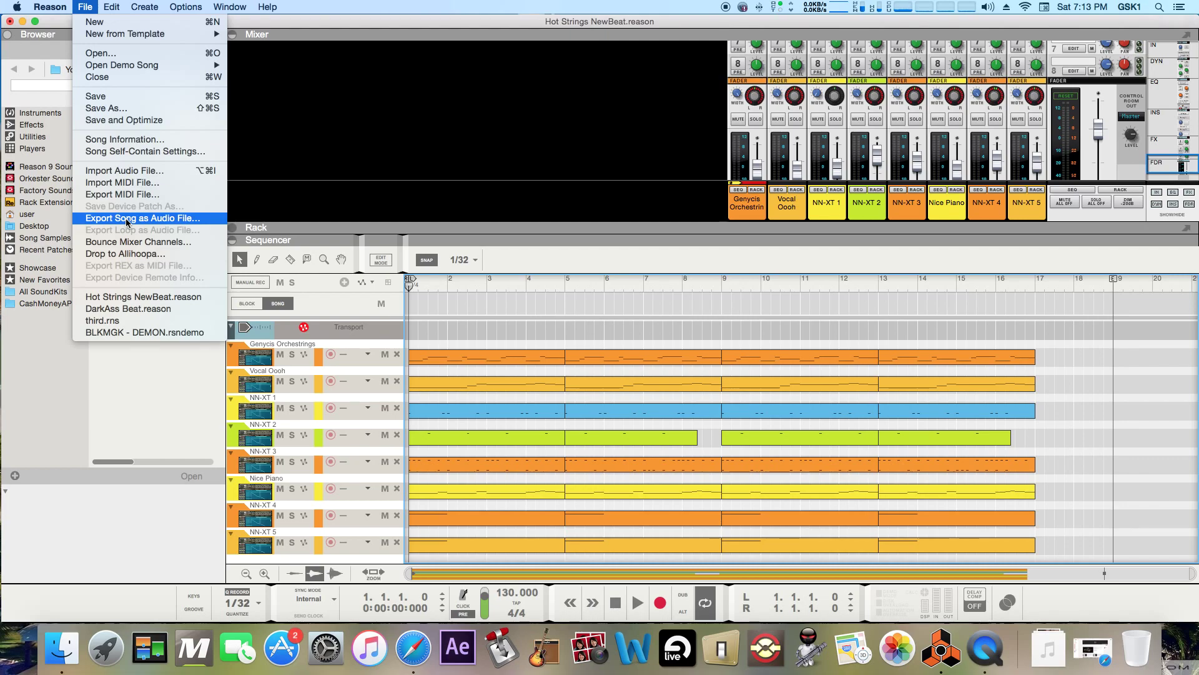
Choose Export Song as Audio File from the File menu.
left_click(126, 219)
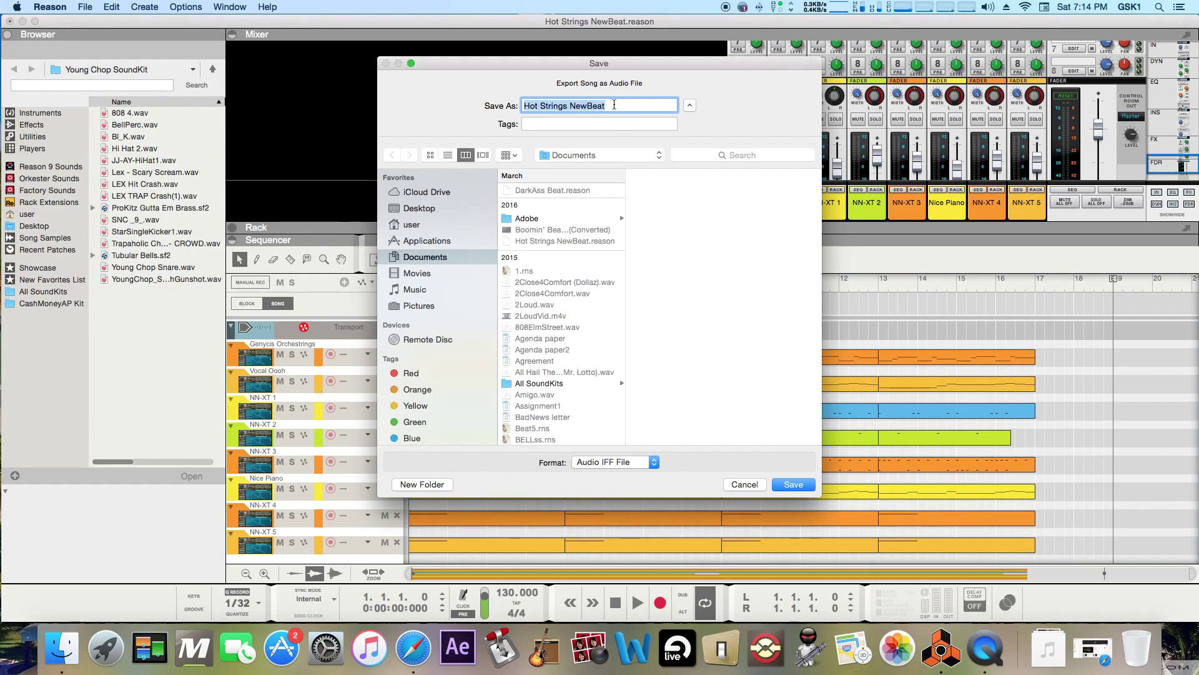
Name the export 'New Beat 1', set the format to WAVE File, and save it to Documents.
type("New Bea")
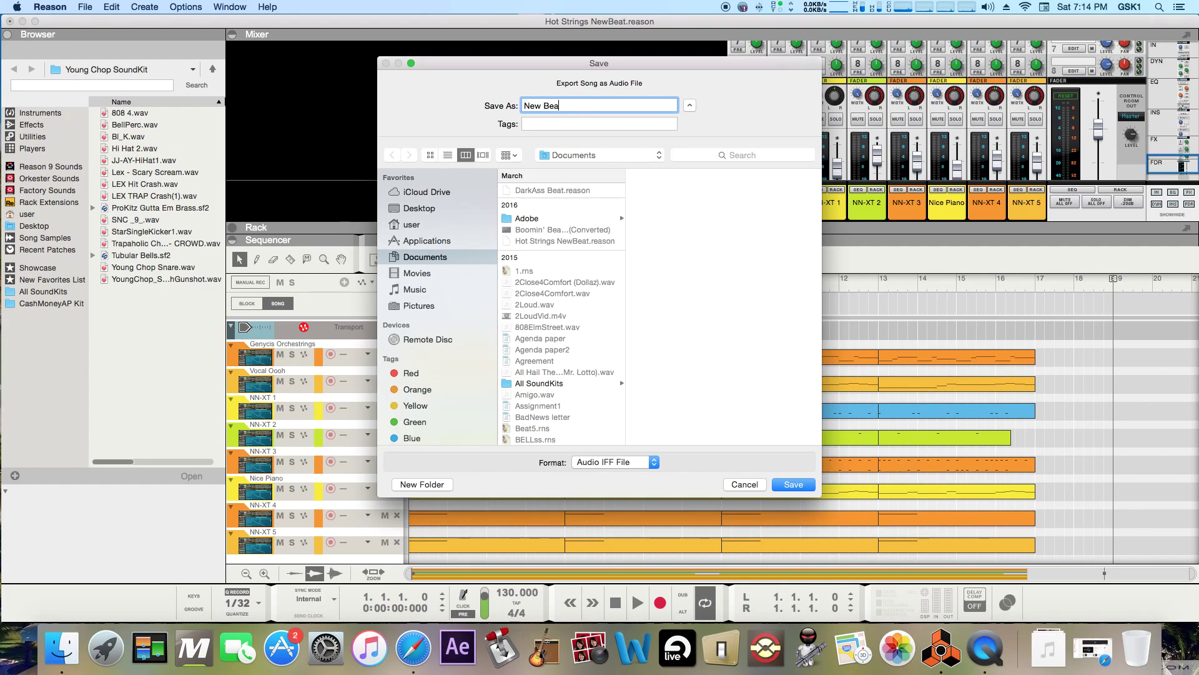
type("t 1")
left_click(624, 462)
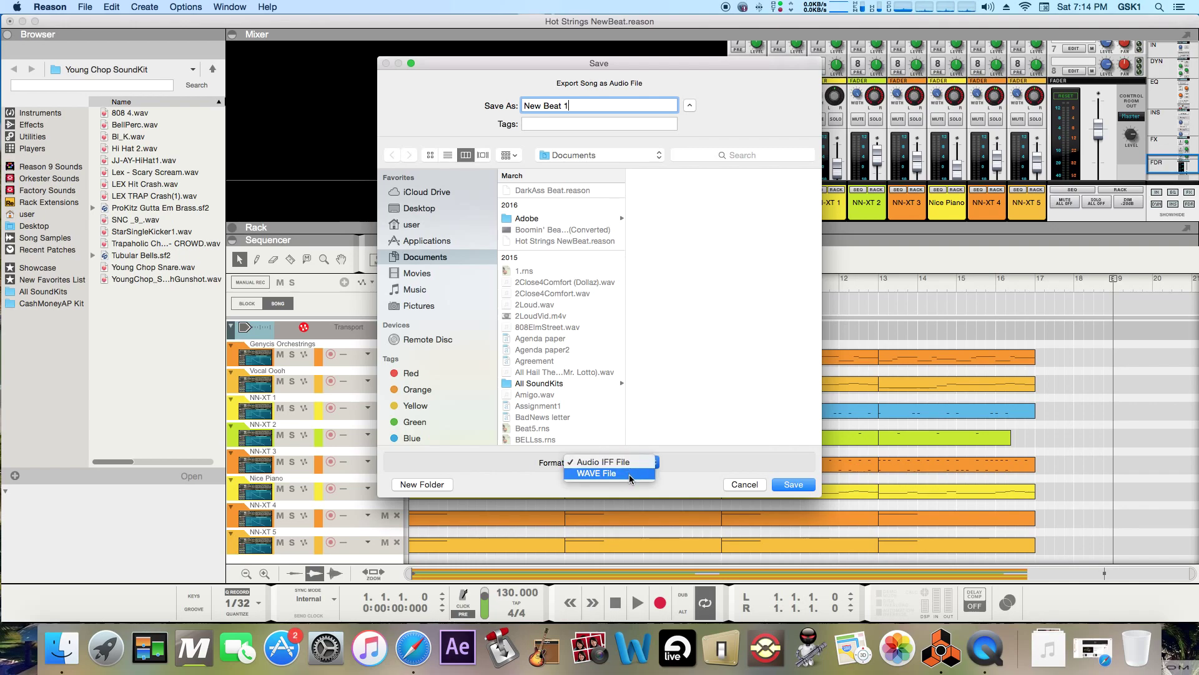
left_click(629, 473)
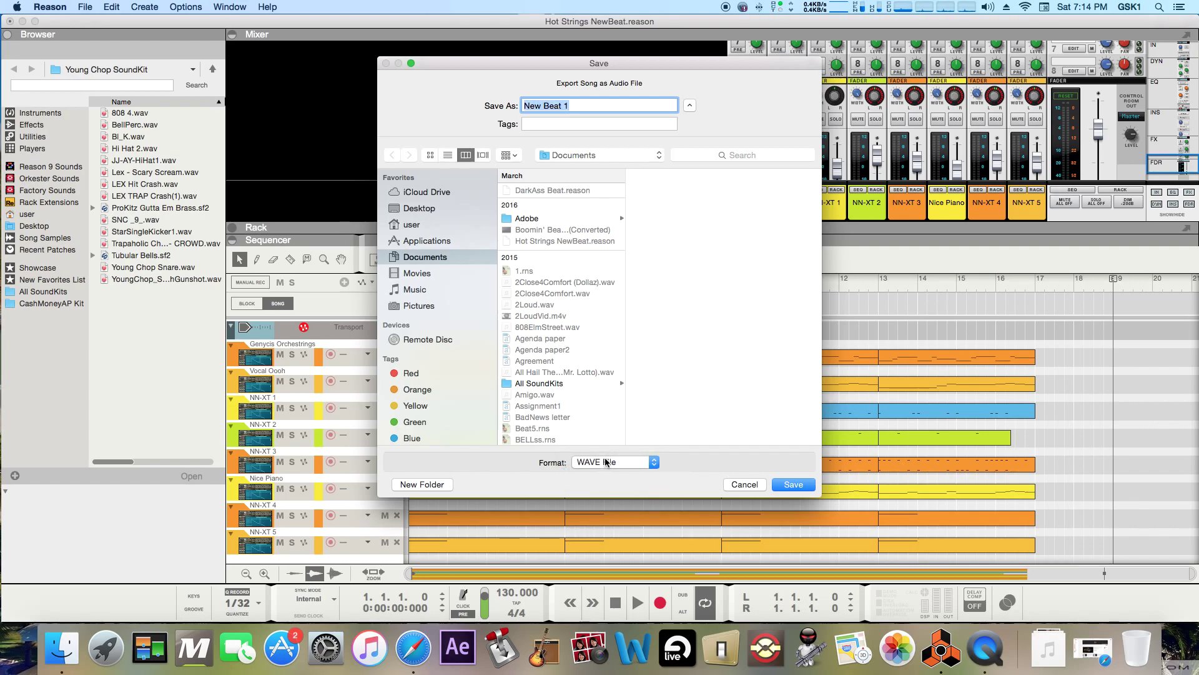
left_click(793, 485)
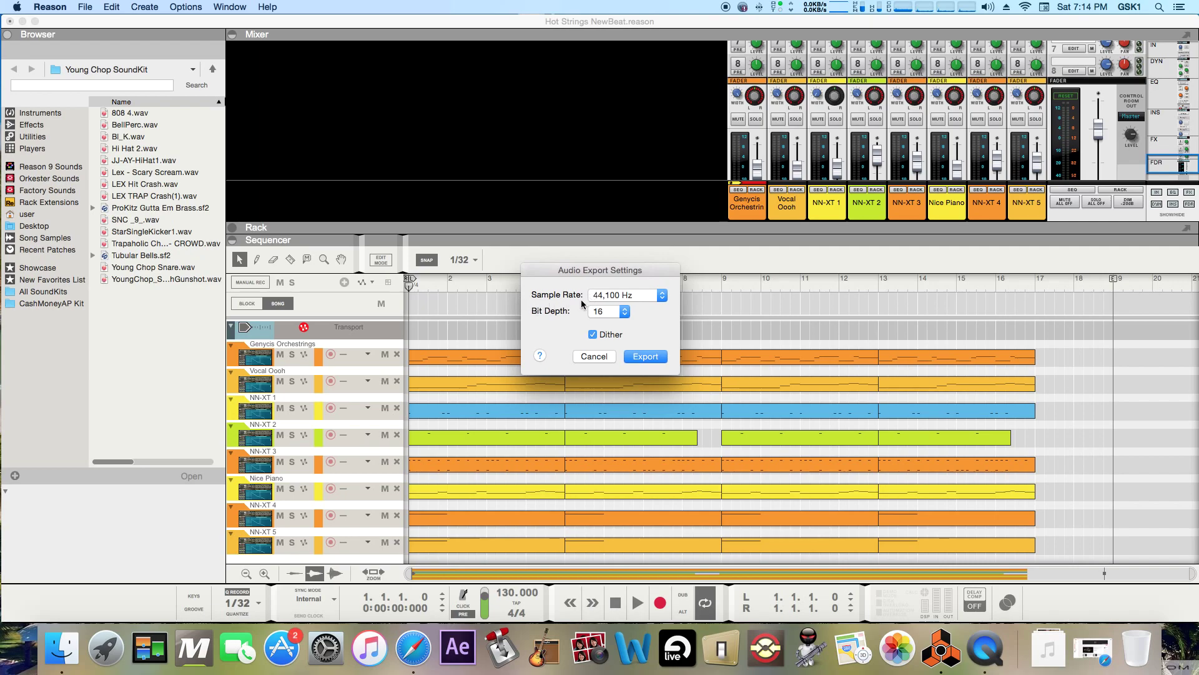
left_click(658, 299)
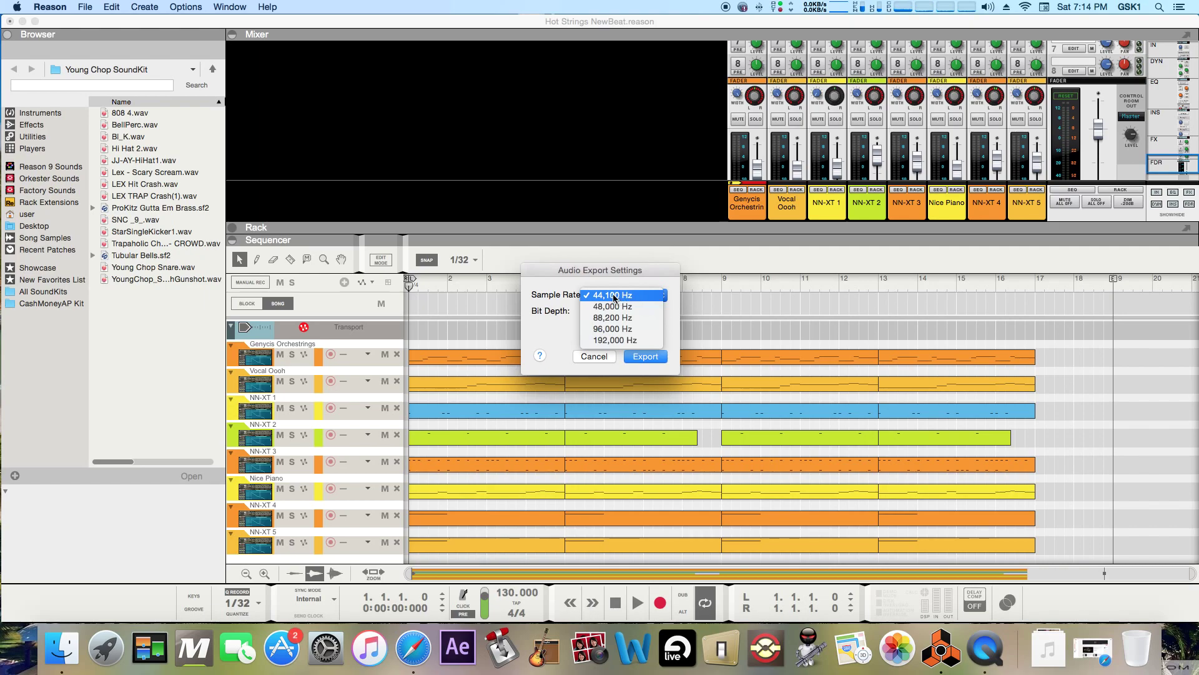
left_click(674, 298)
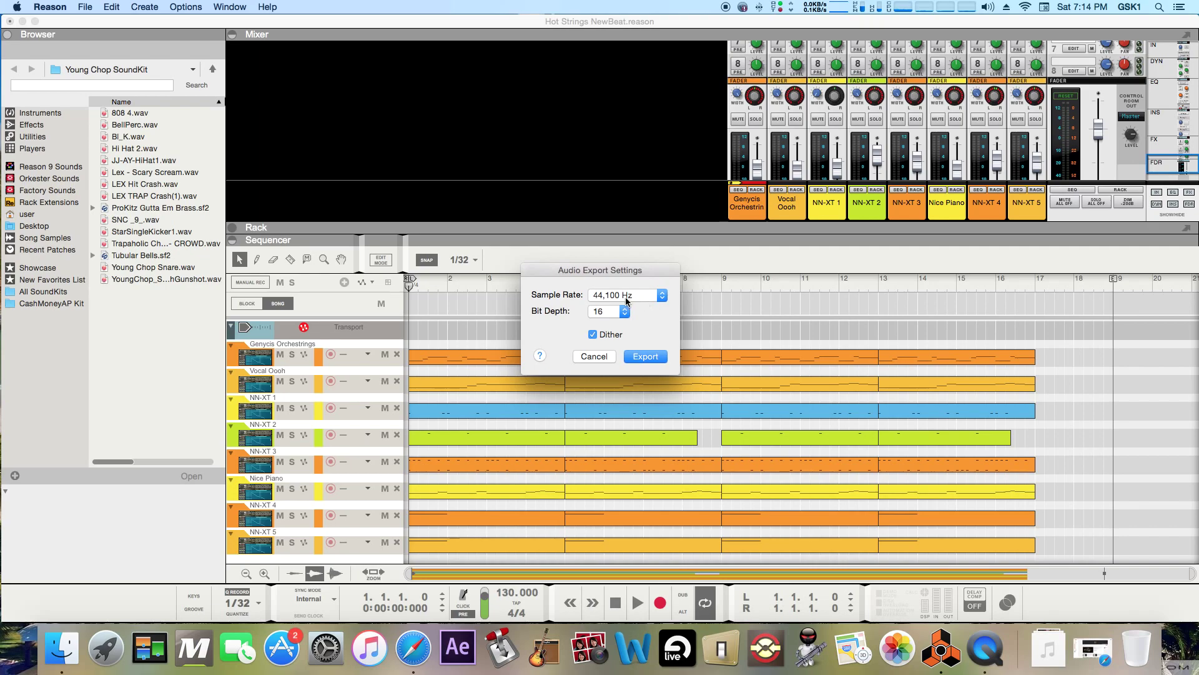
left_click(646, 294)
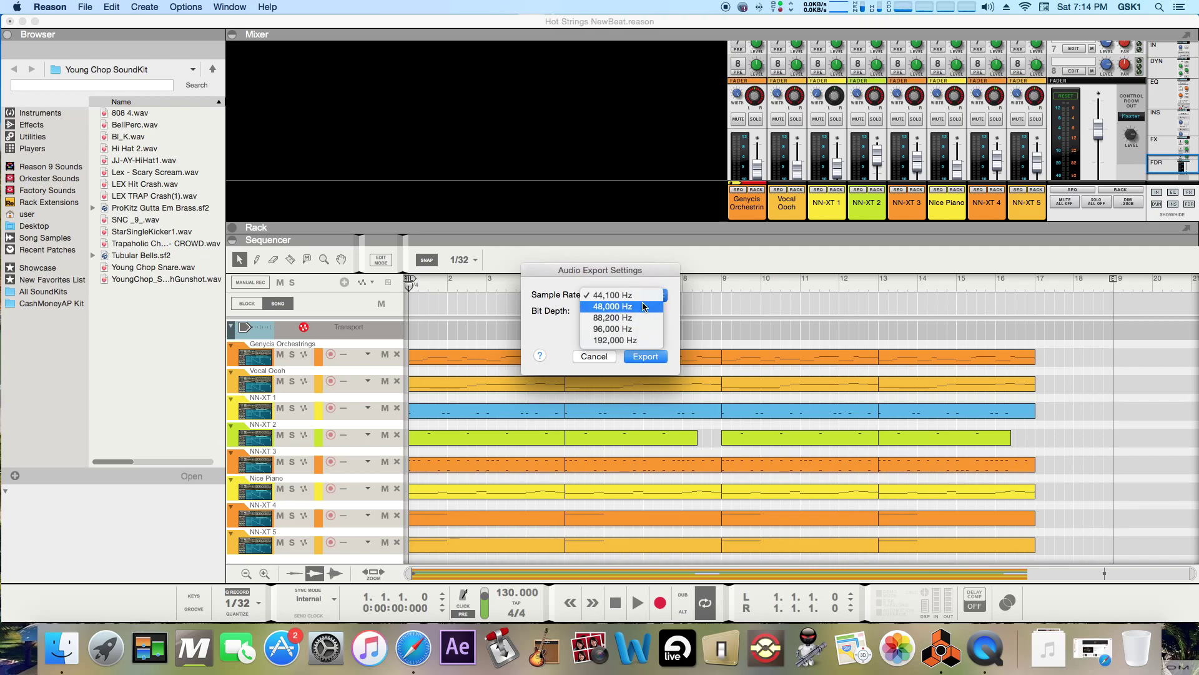
left_click(675, 309)
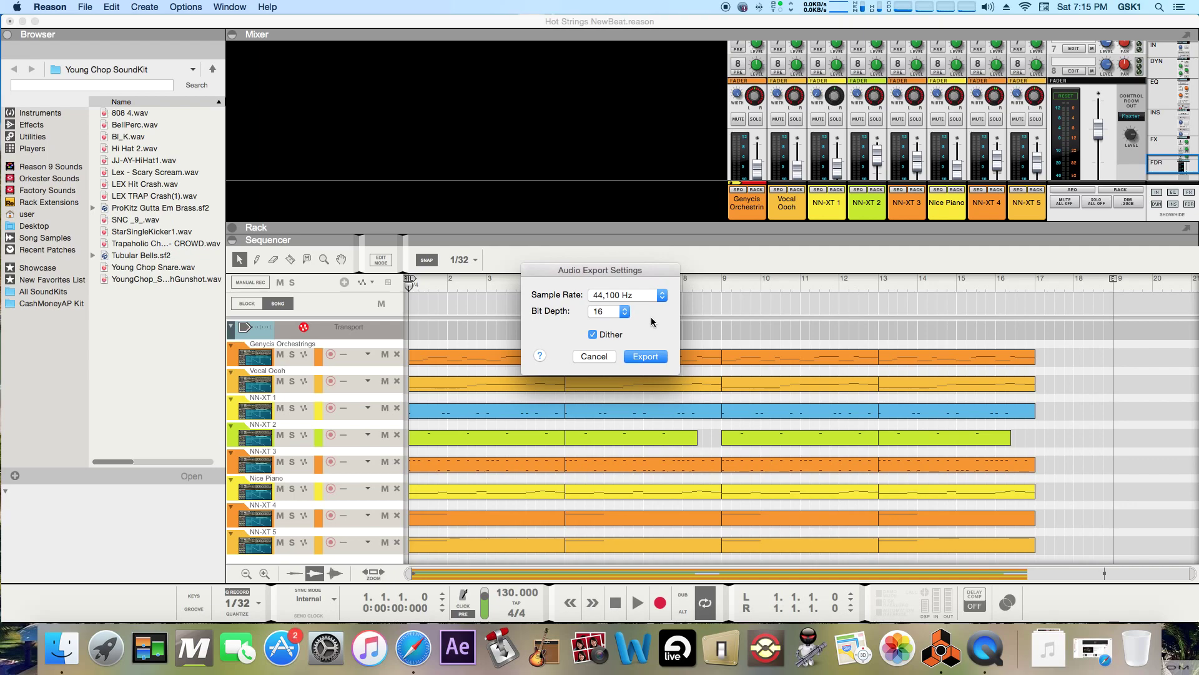
Set the export bit depth to 24, then cancel the Audio Export Settings without exporting.
left_click(604, 317)
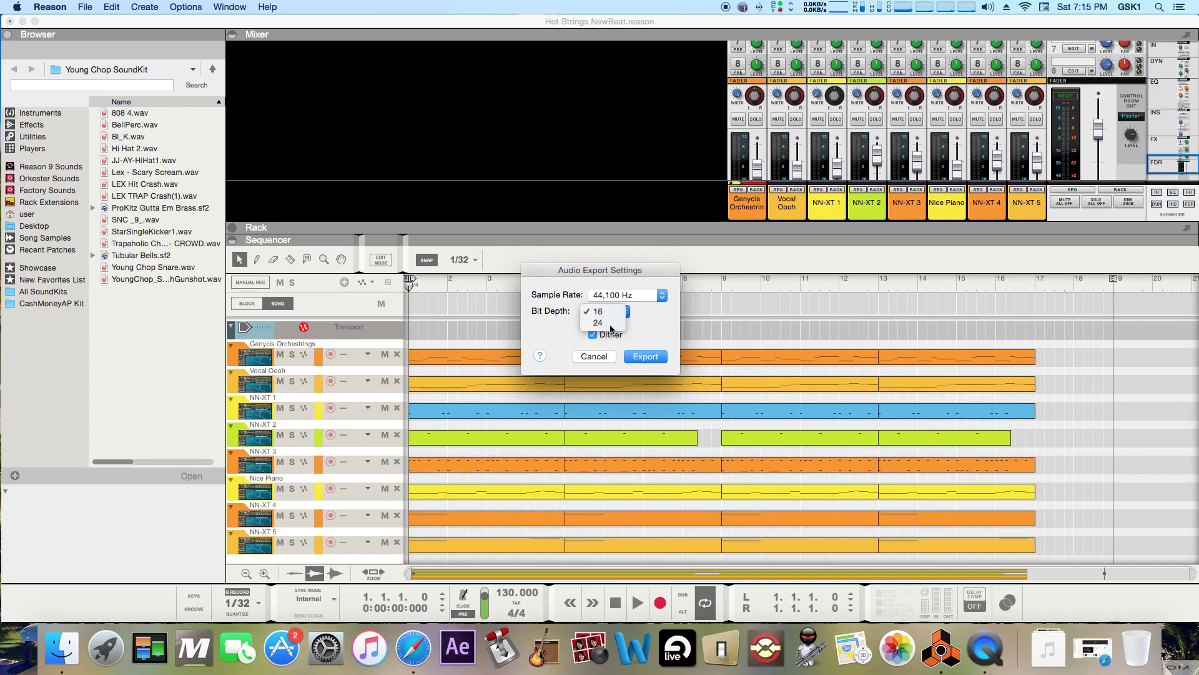
left_click(611, 328)
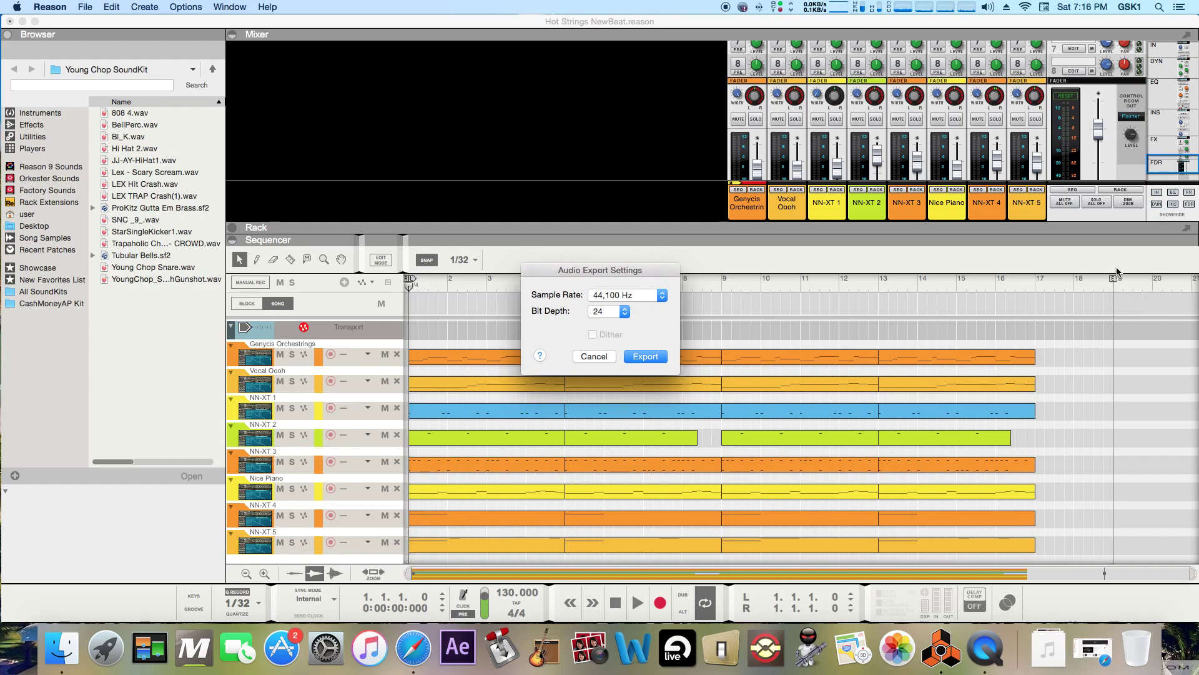
left_click(593, 357)
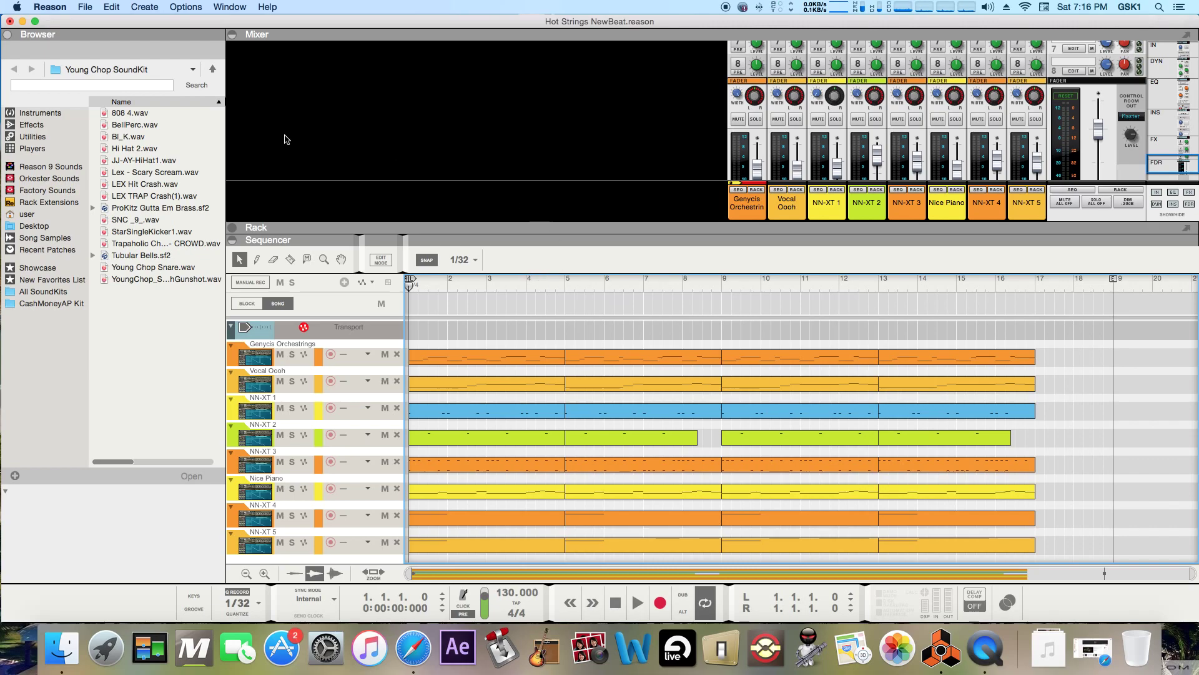
Open Bounce Mixer Channels from the File menu and check all mixer channels.
left_click(85, 7)
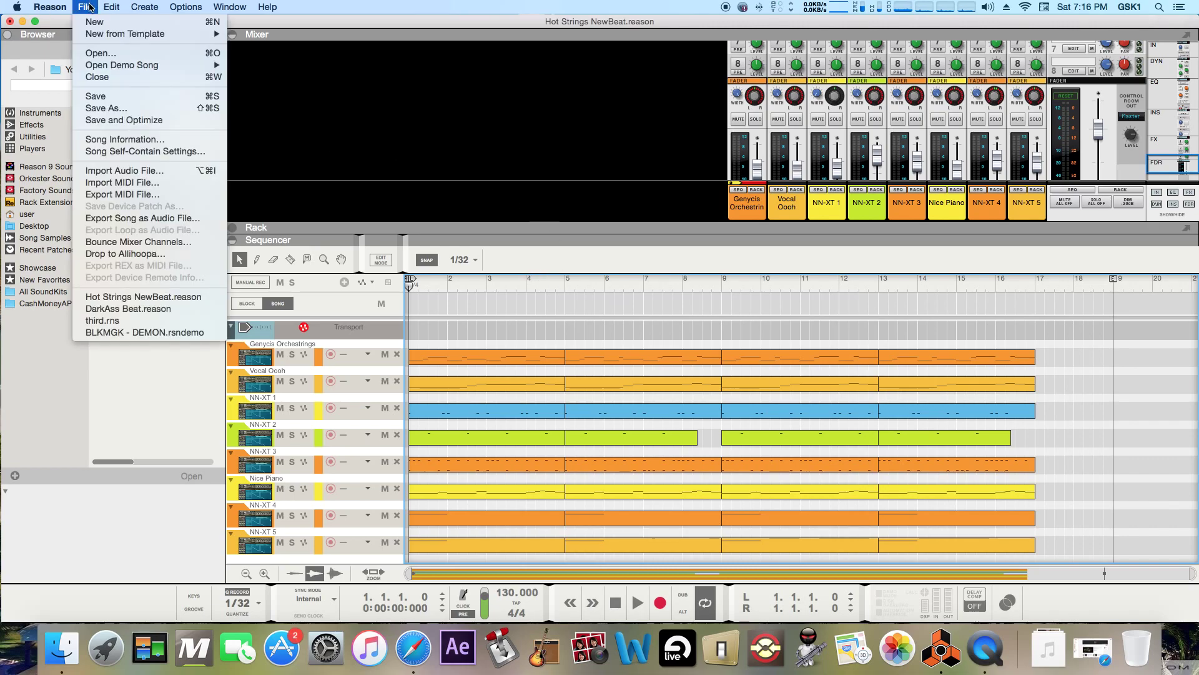
left_click(158, 244)
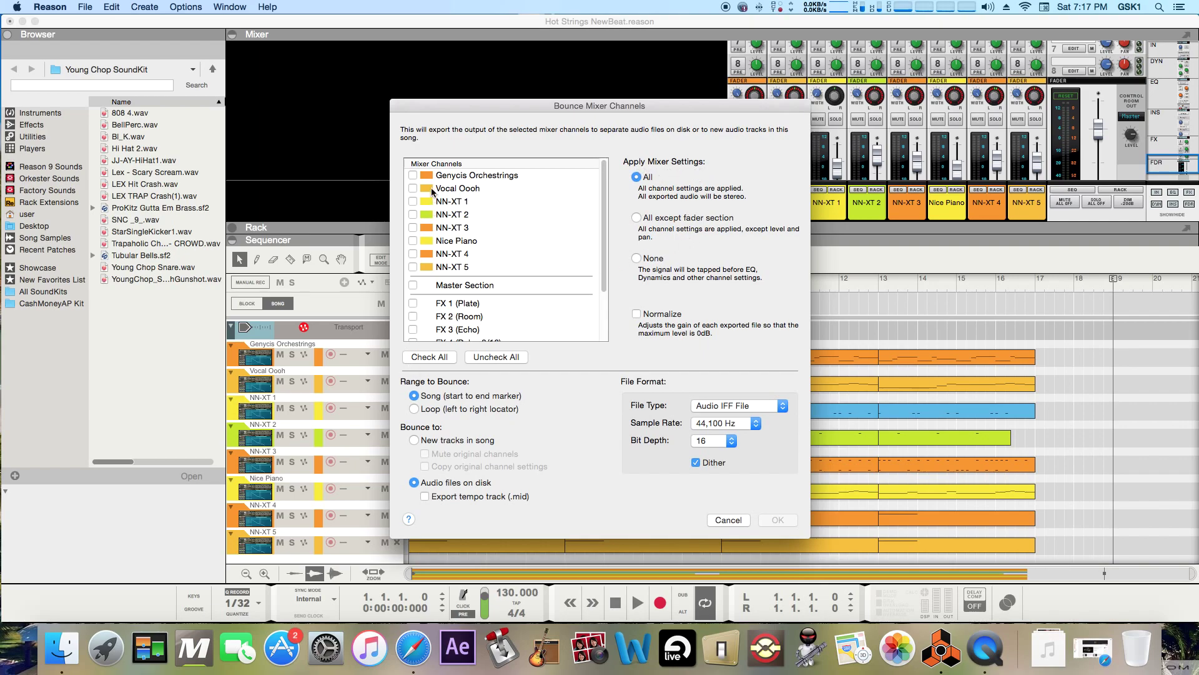
left_click(440, 357)
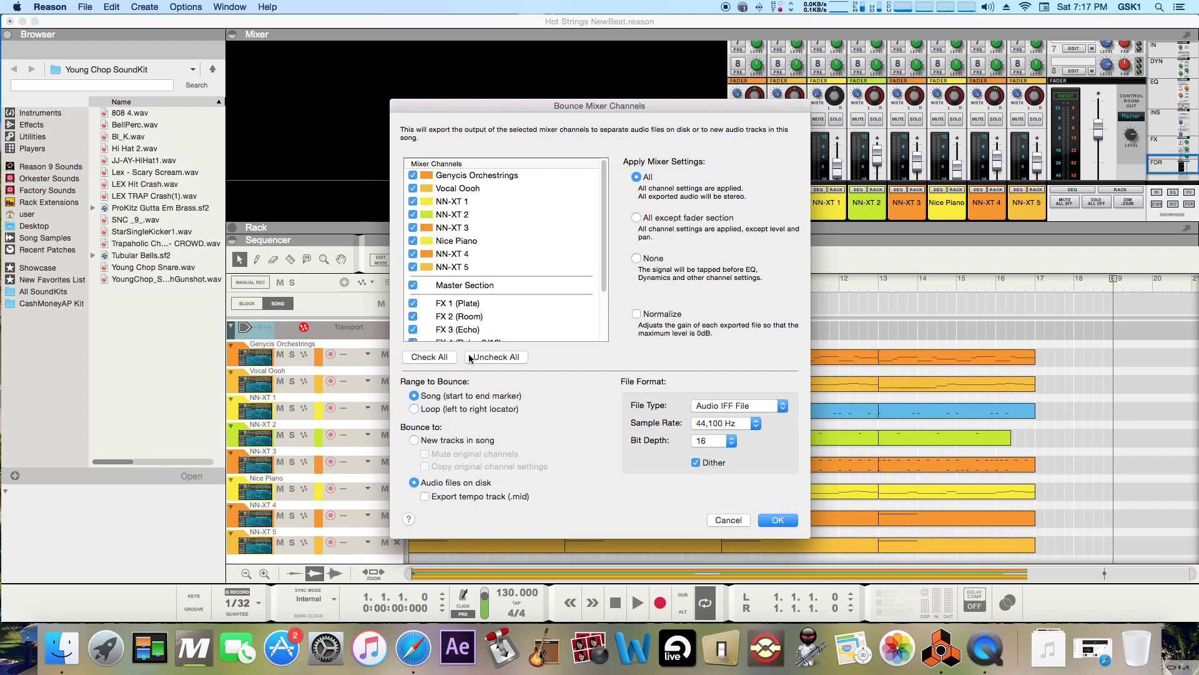
Uncheck the FX 4, FX 3, FX 2 and FX 1 returns in the bounce channel list.
scroll(449, 291, "down", 3)
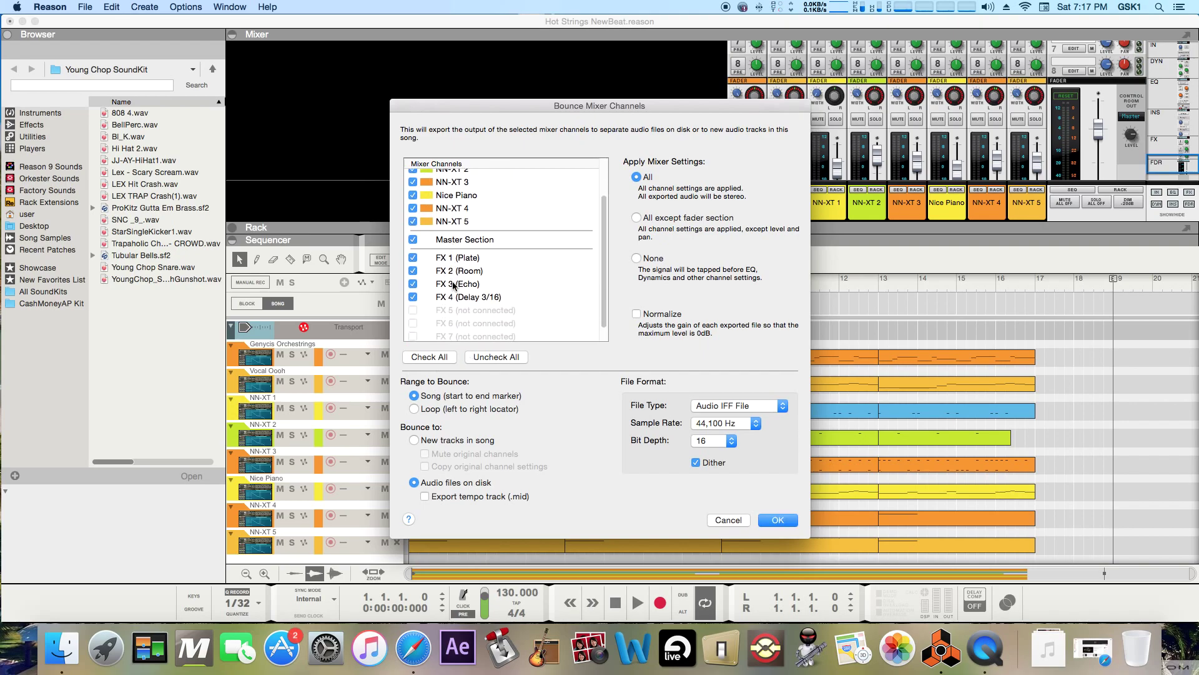
left_click(413, 297)
left_click(413, 284)
left_click(413, 270)
left_click(413, 258)
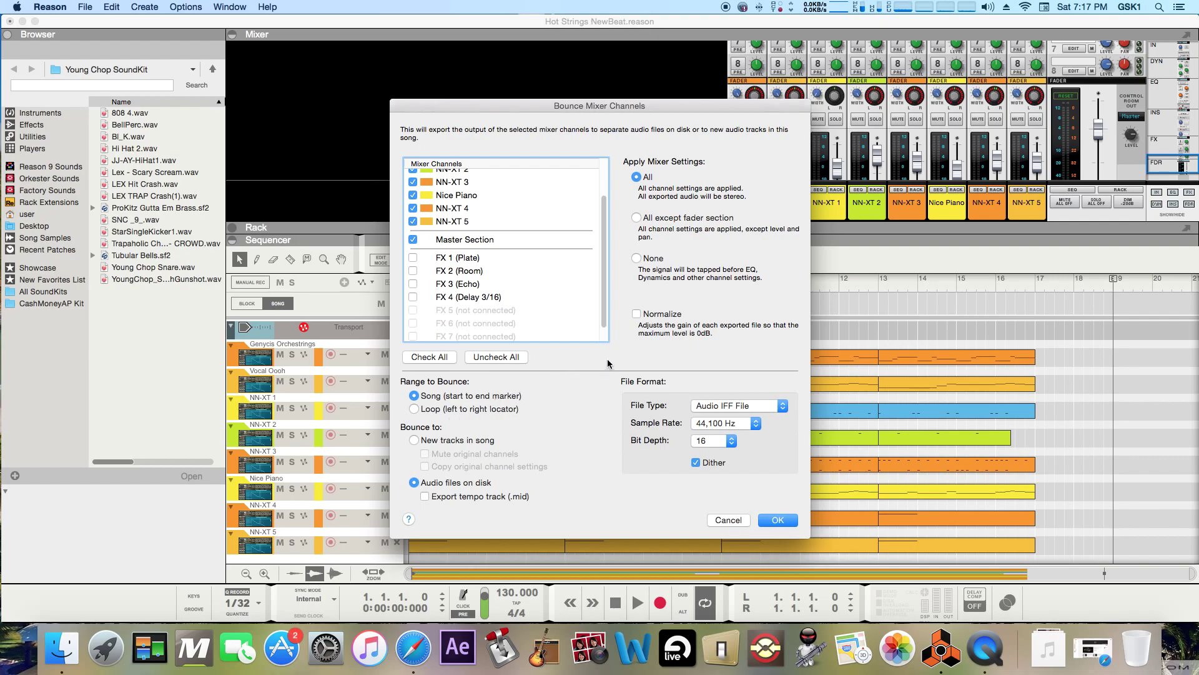
left_click(731, 405)
Set the bounce File Type to WAVE File instead of Audio IFF.
left_click(734, 418)
left_click(740, 406)
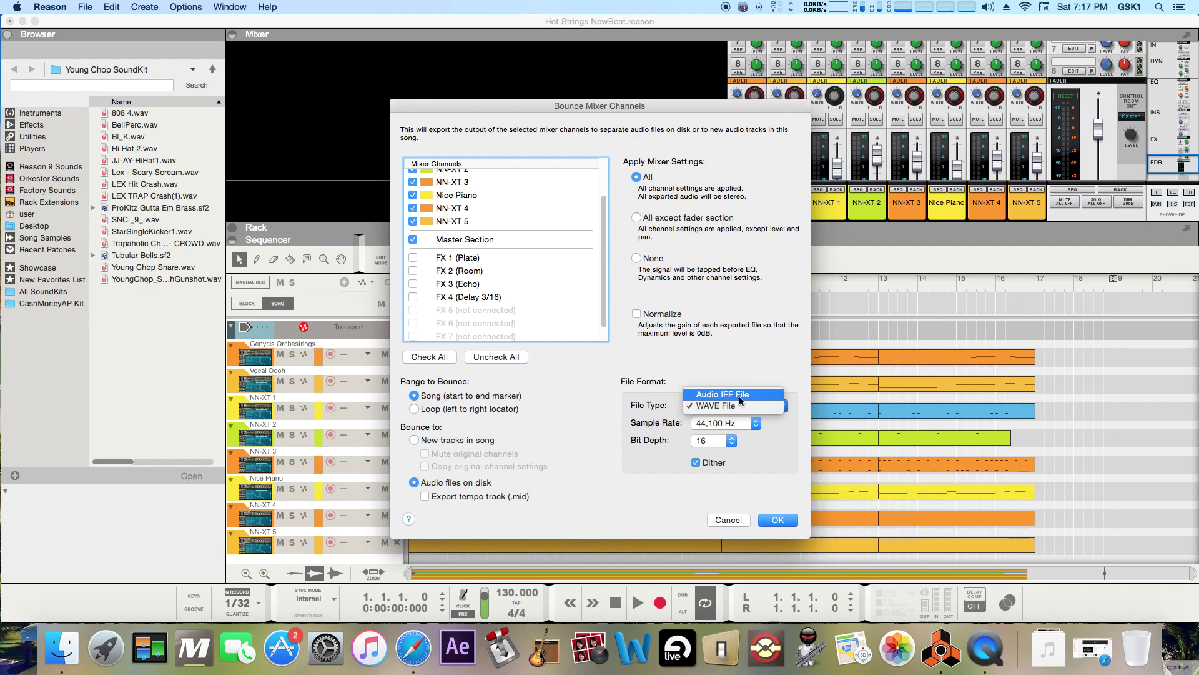
left_click(753, 376)
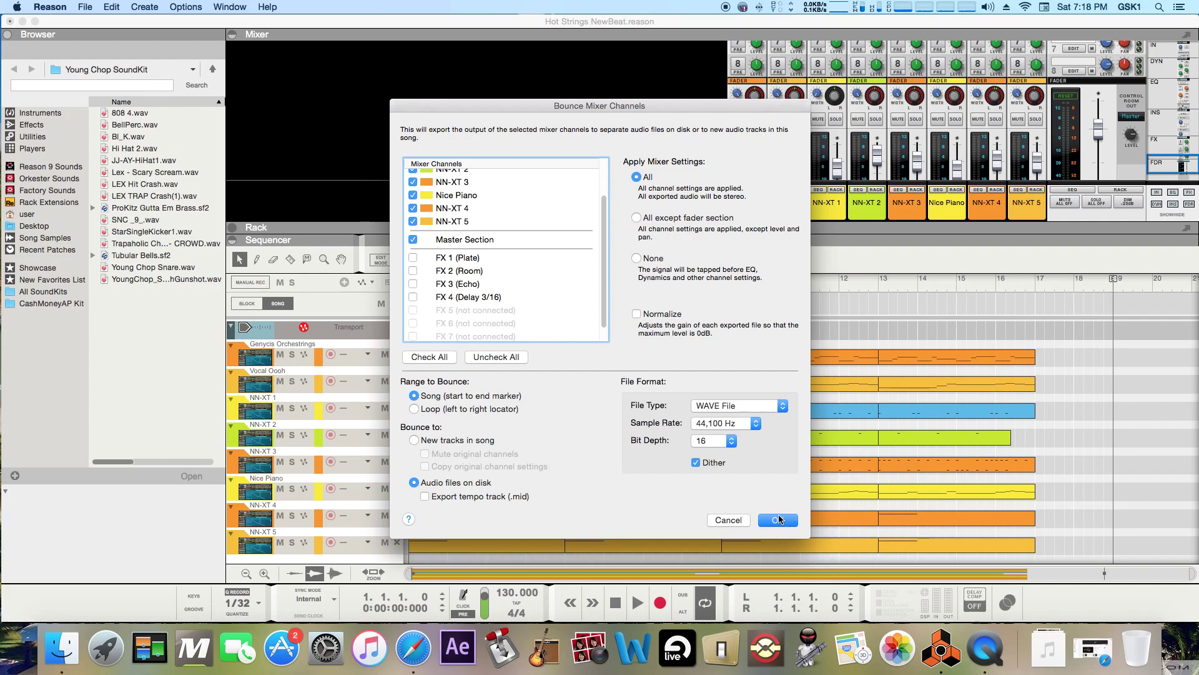
Run the mixer channel bounce, then solo the Genycis Orchestrings track.
left_click(728, 520)
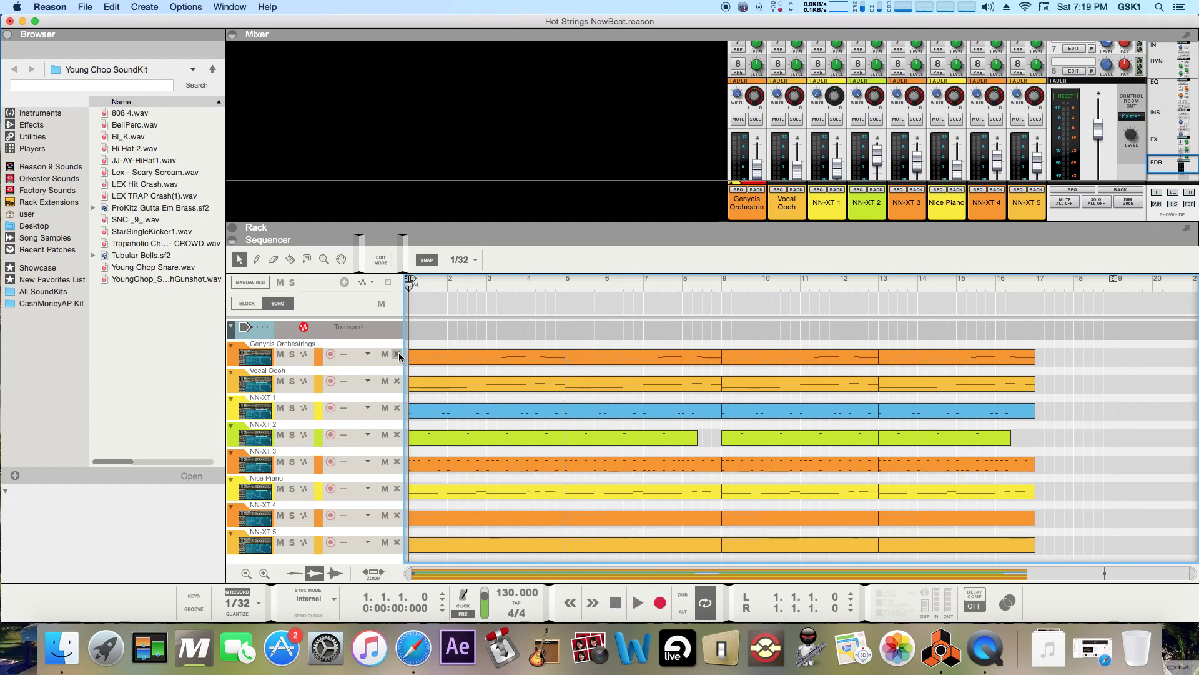
left_click(291, 354)
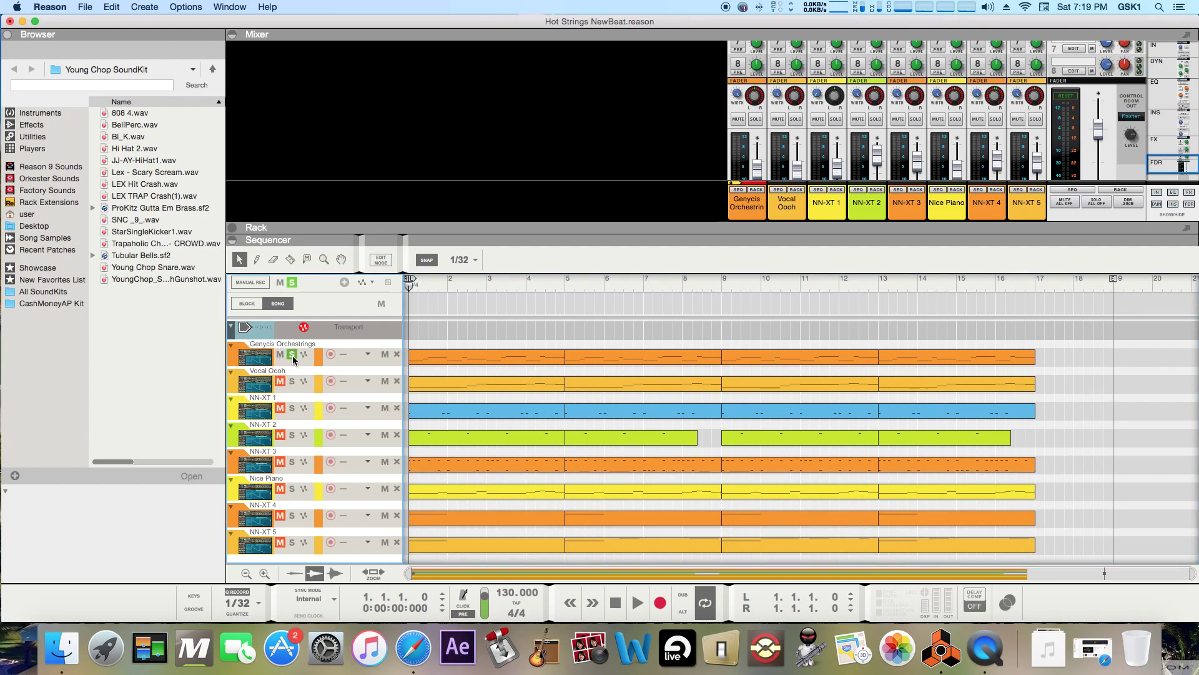
left_click(81, 6)
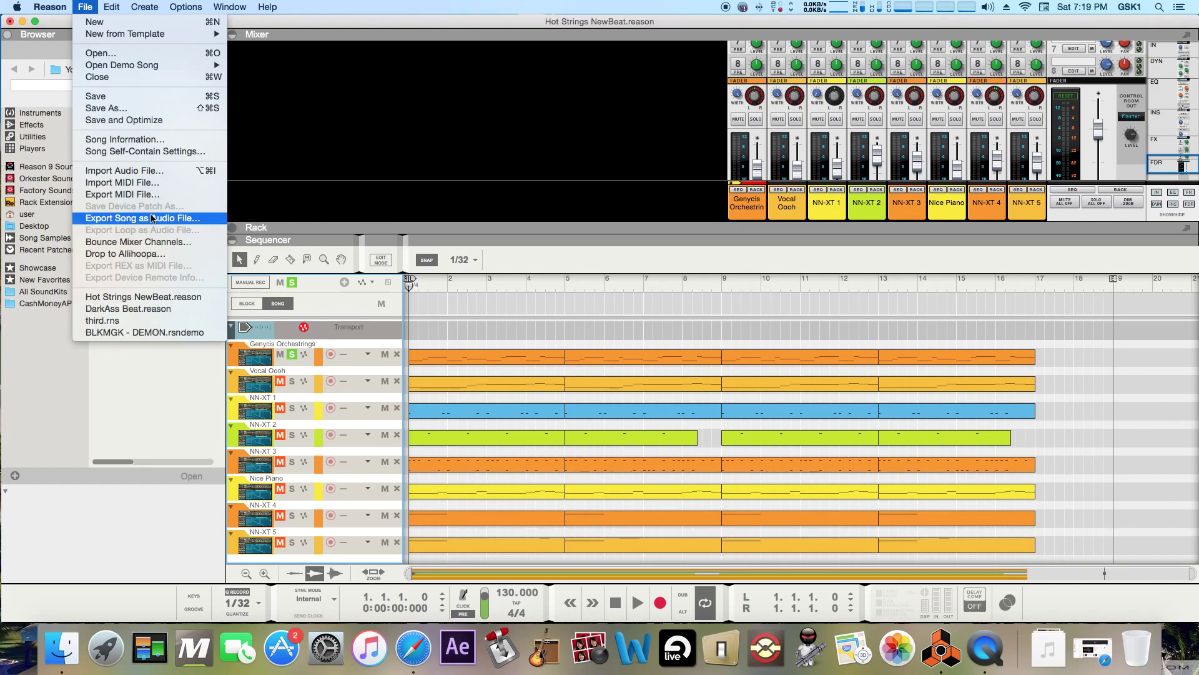
left_click(524, 339)
Close the File menu without exporting and restore the YouTube browser window.
left_click(85, 6)
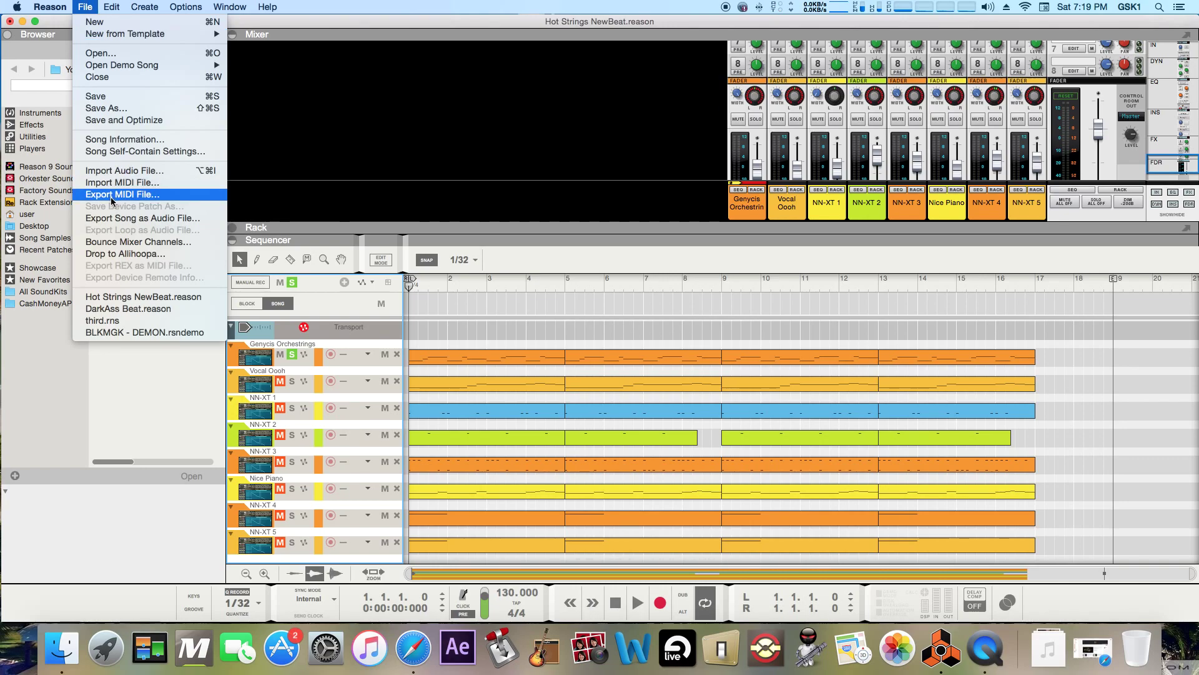
left_click(89, 6)
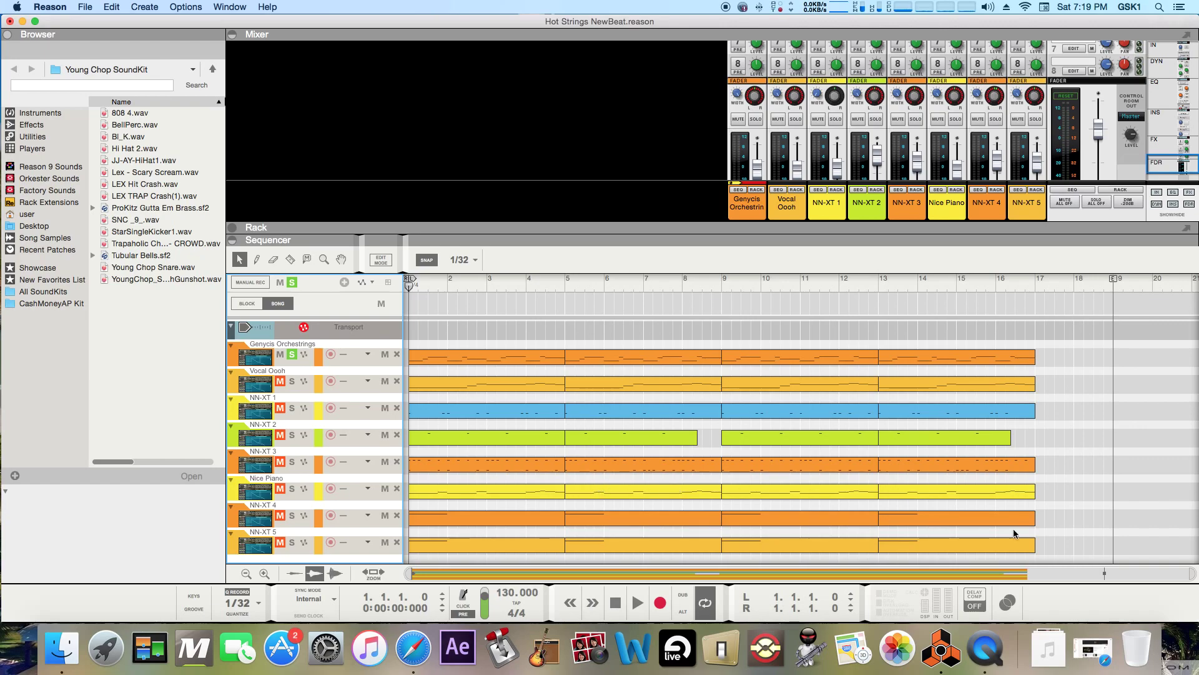
left_click(1092, 644)
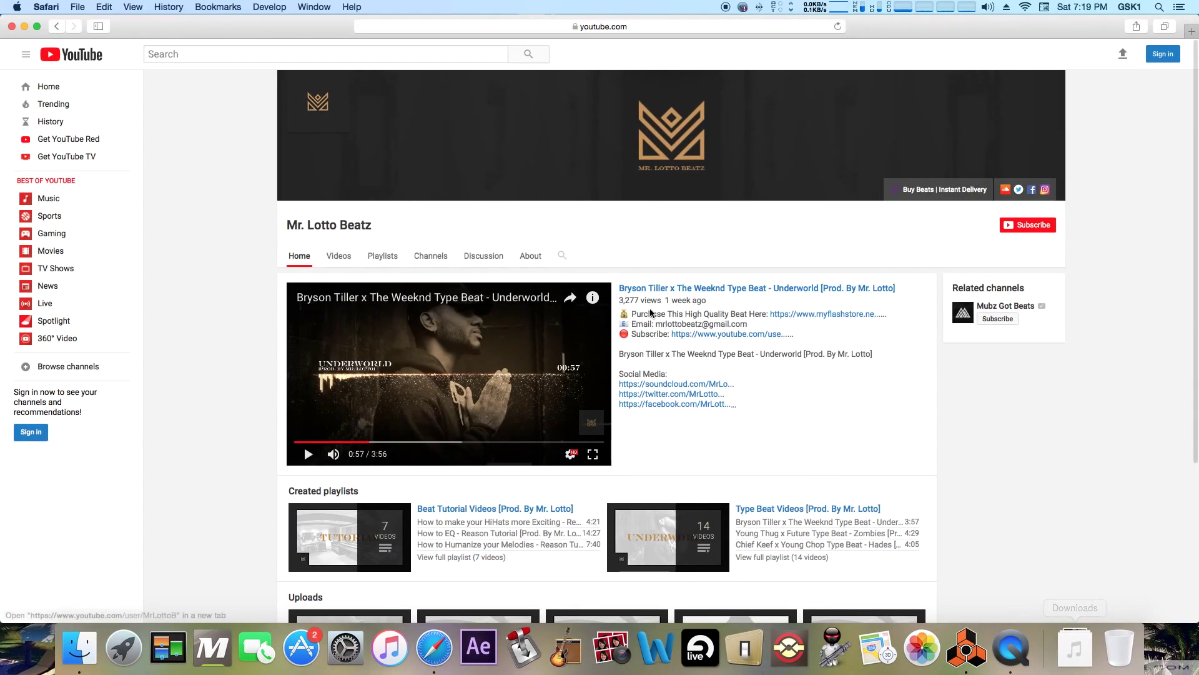